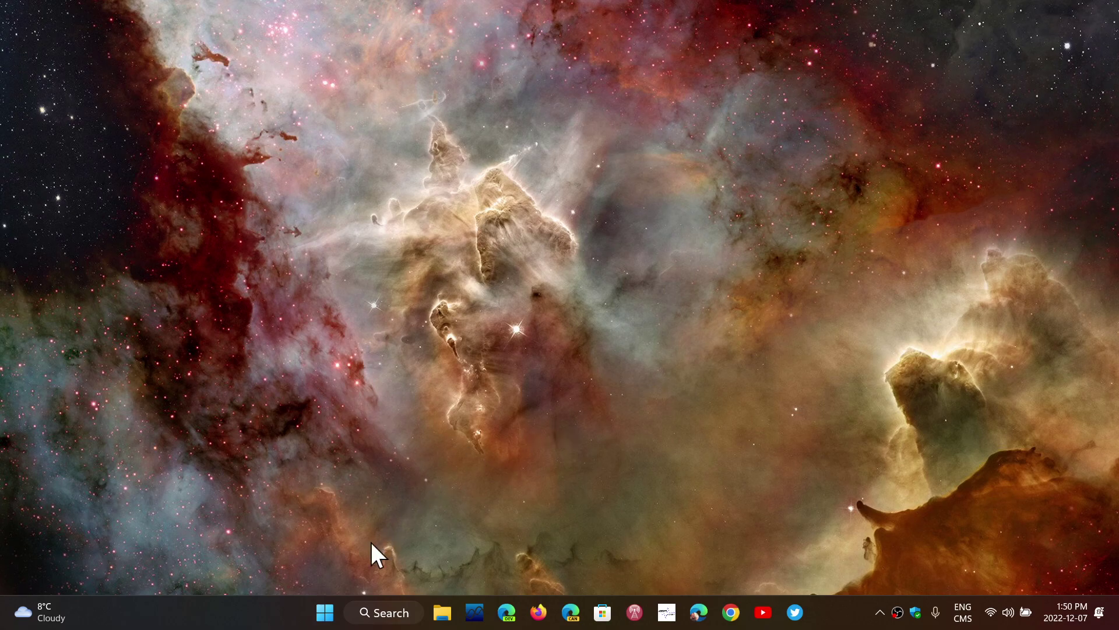
Launch Settings from the Start menu and go to the Windows Update page.
click(324, 613)
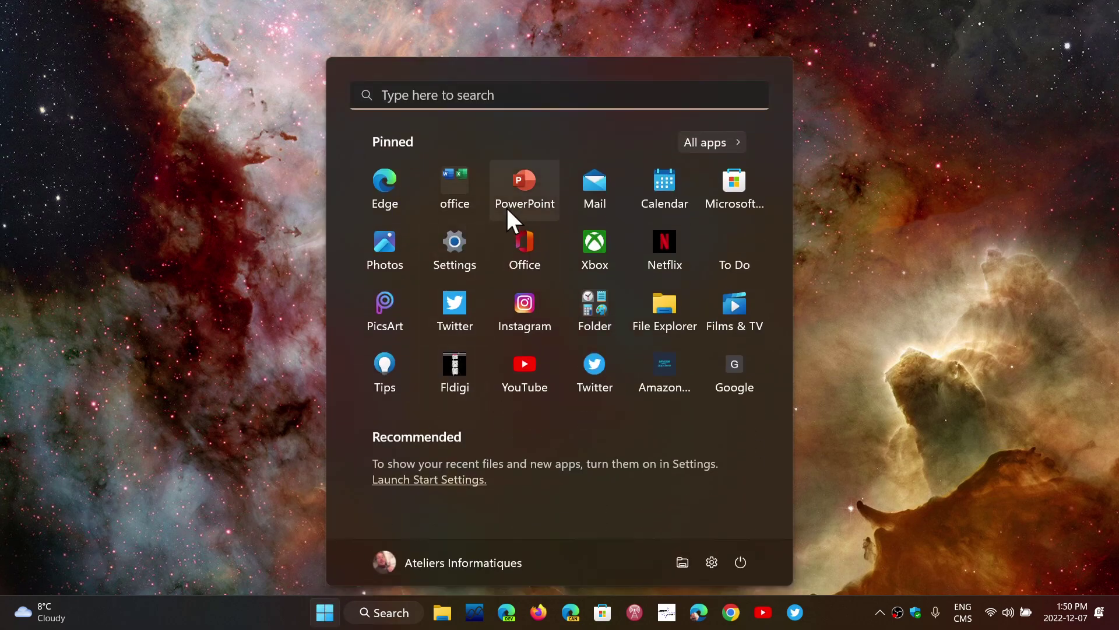
click(447, 253)
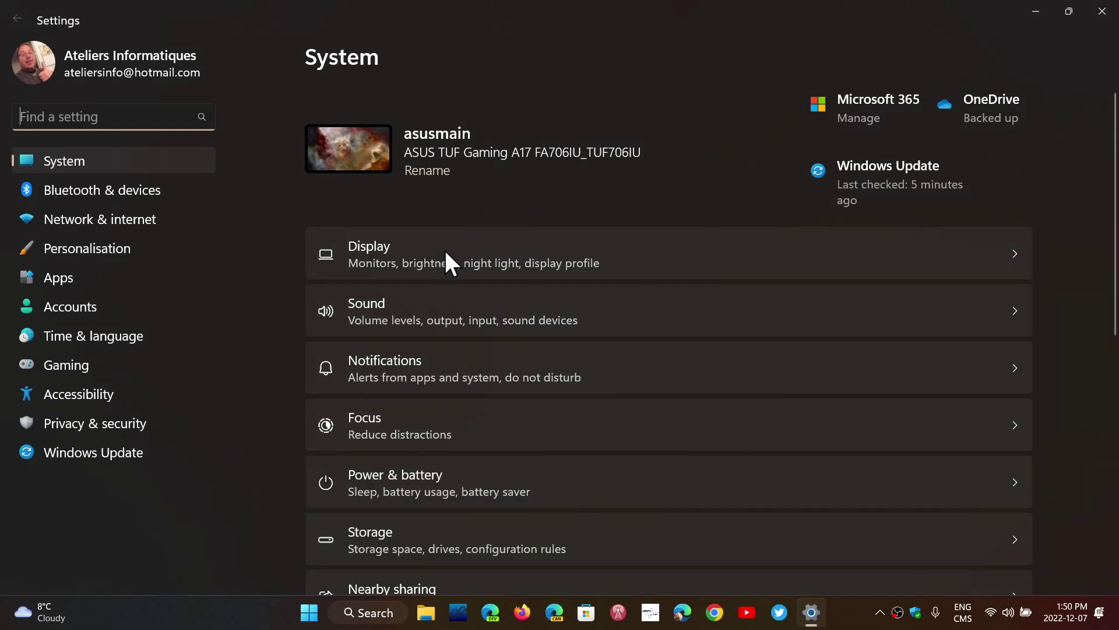
click(155, 452)
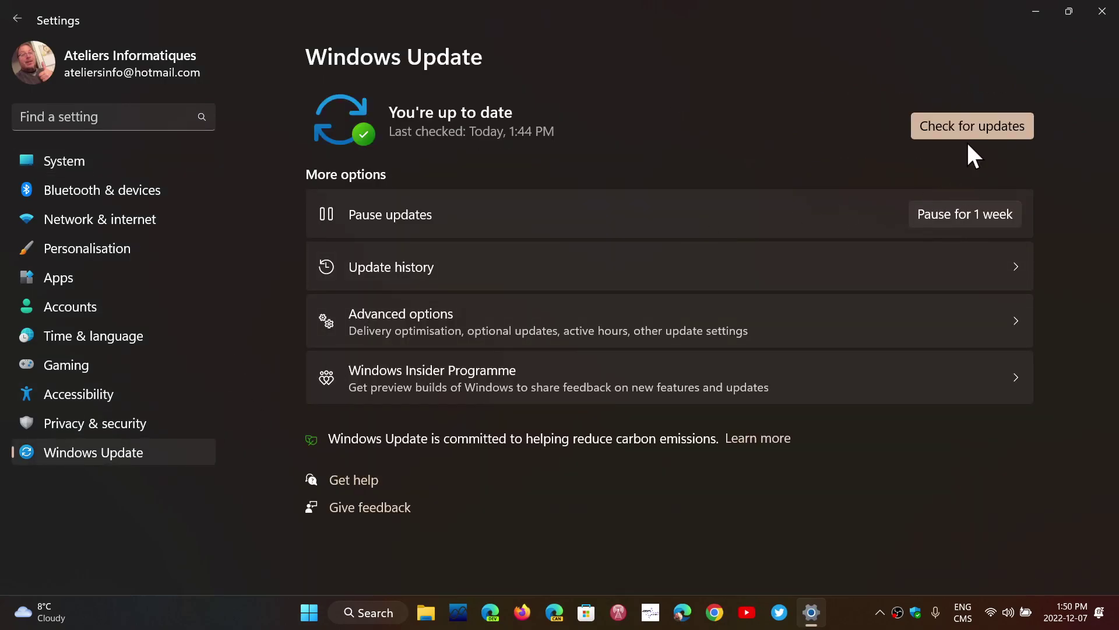
Run a fresh update check, confirming 'You're up to date' as of 1:50 PM.
click(967, 122)
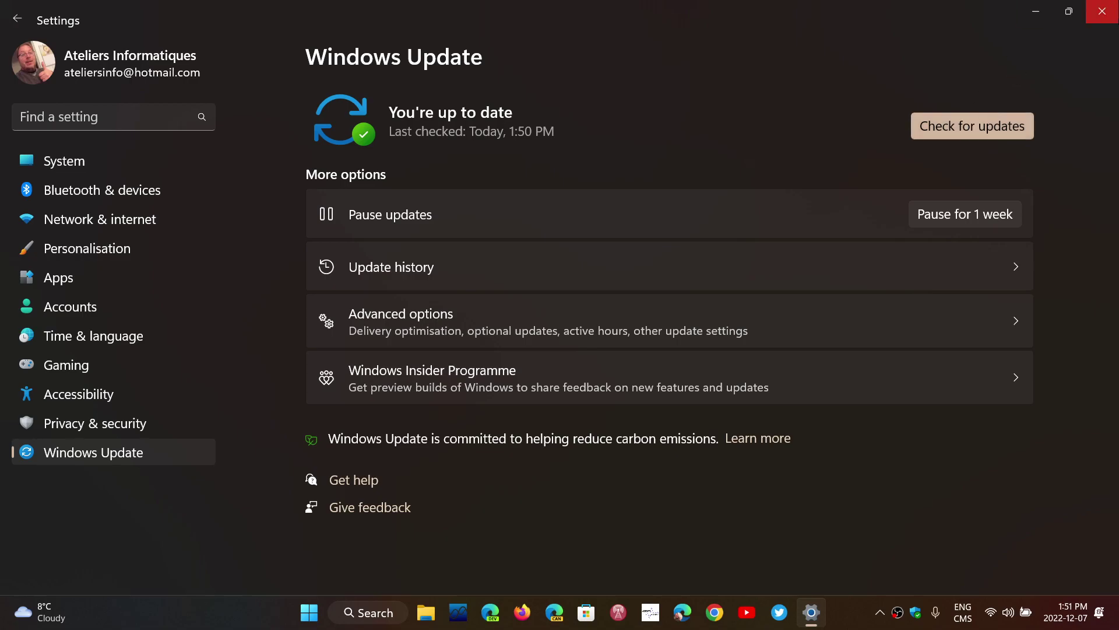
Close the Settings window to return to the nebula-wallpaper desktop.
click(1104, 13)
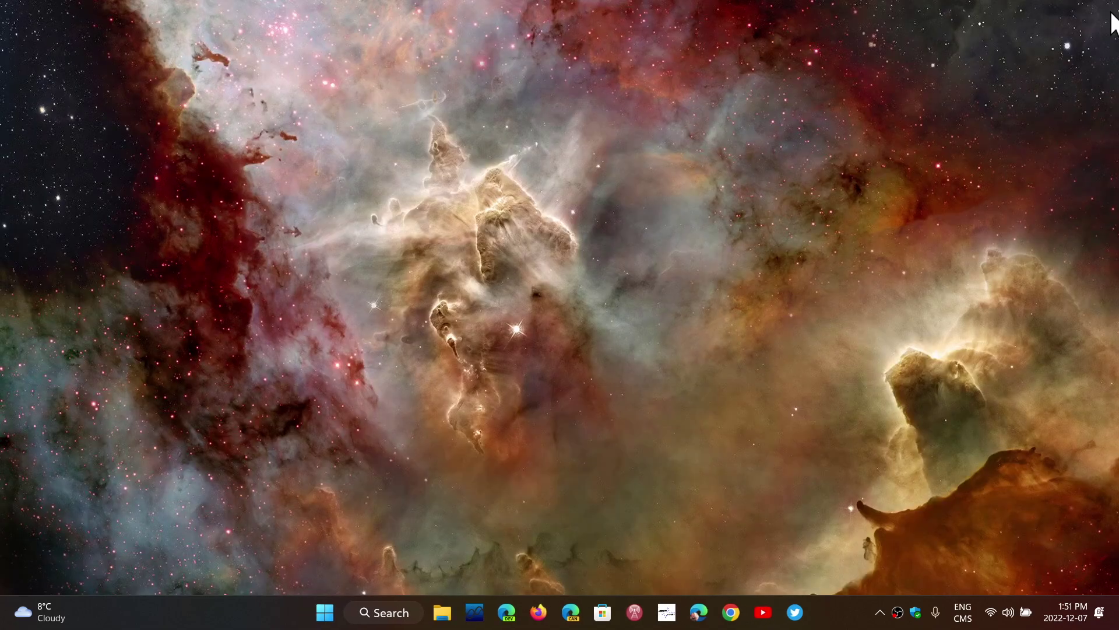